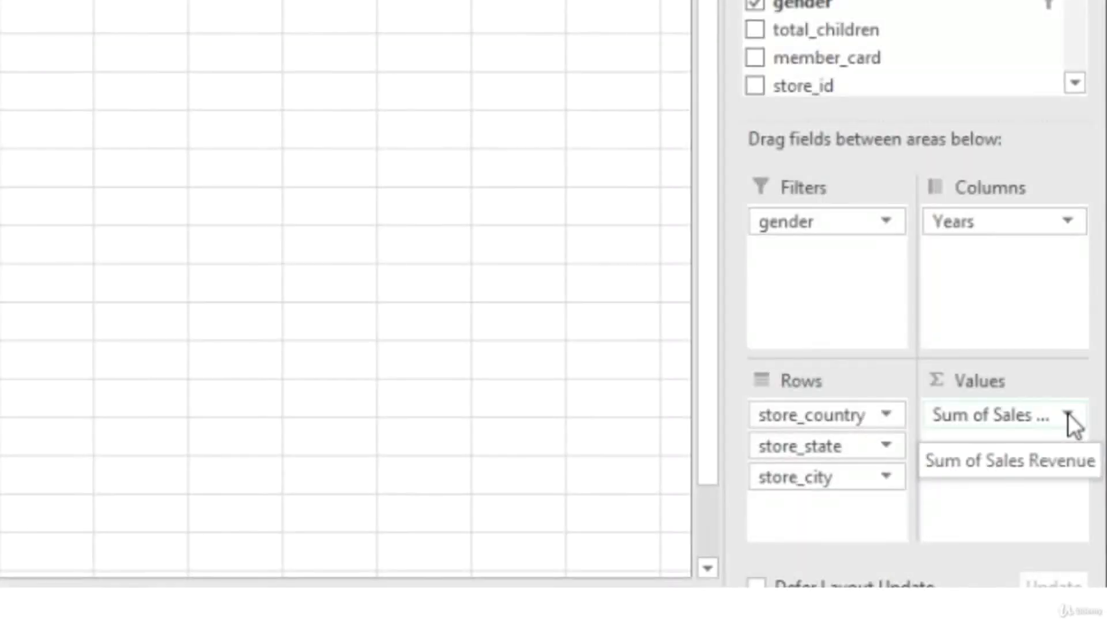
# - Open the value field settings for Sum of Sales Revenue and summarize the field by Count
pyautogui.click(1067, 413)
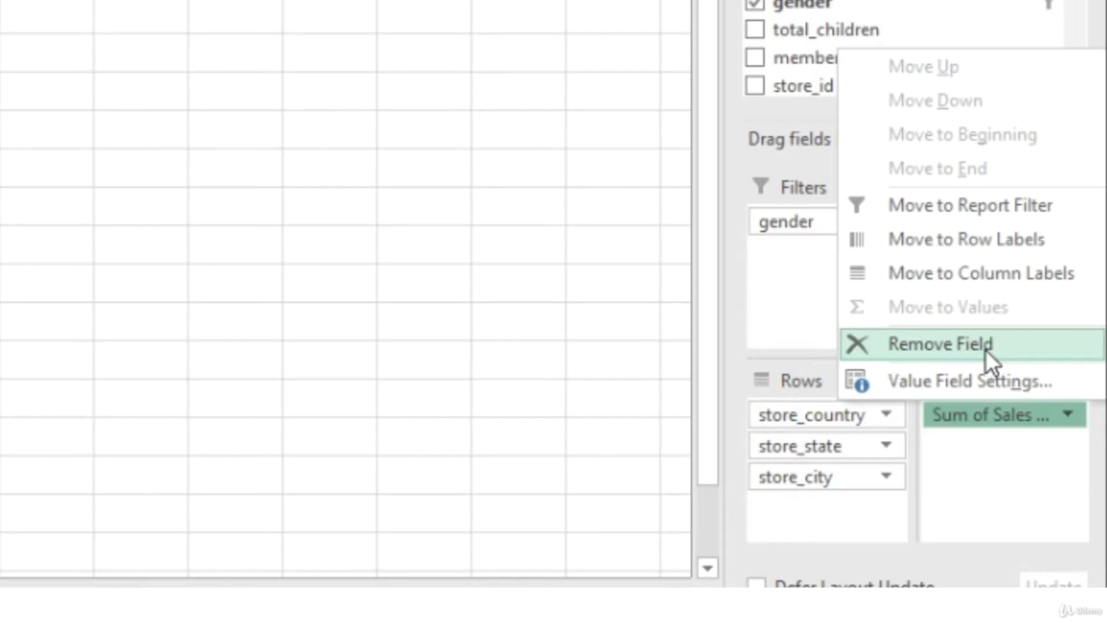
pyautogui.click(994, 380)
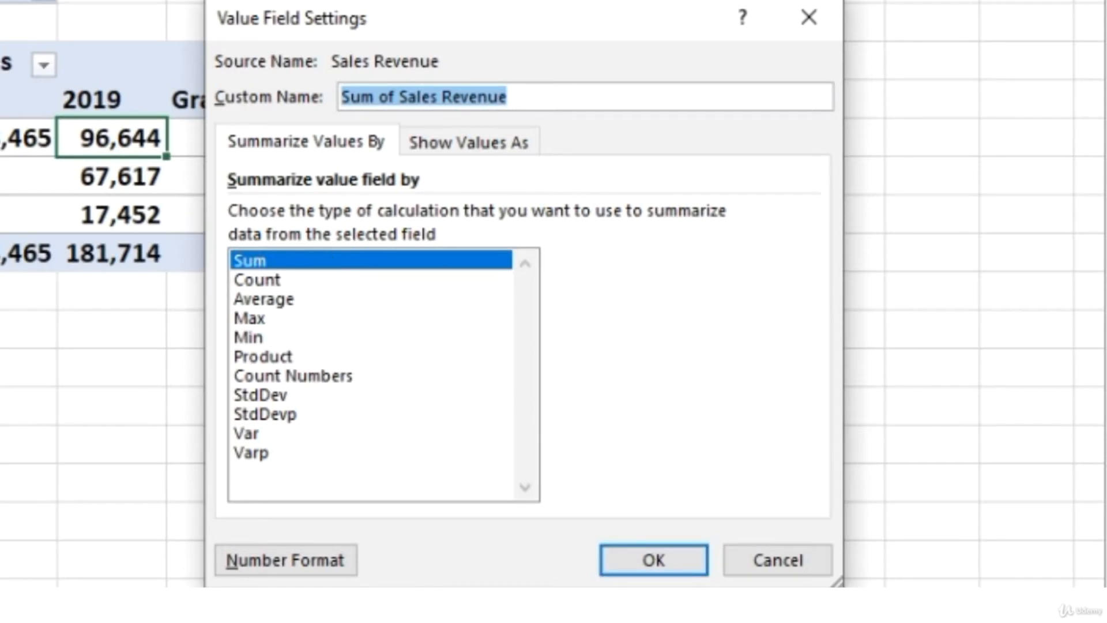
pyautogui.click(320, 280)
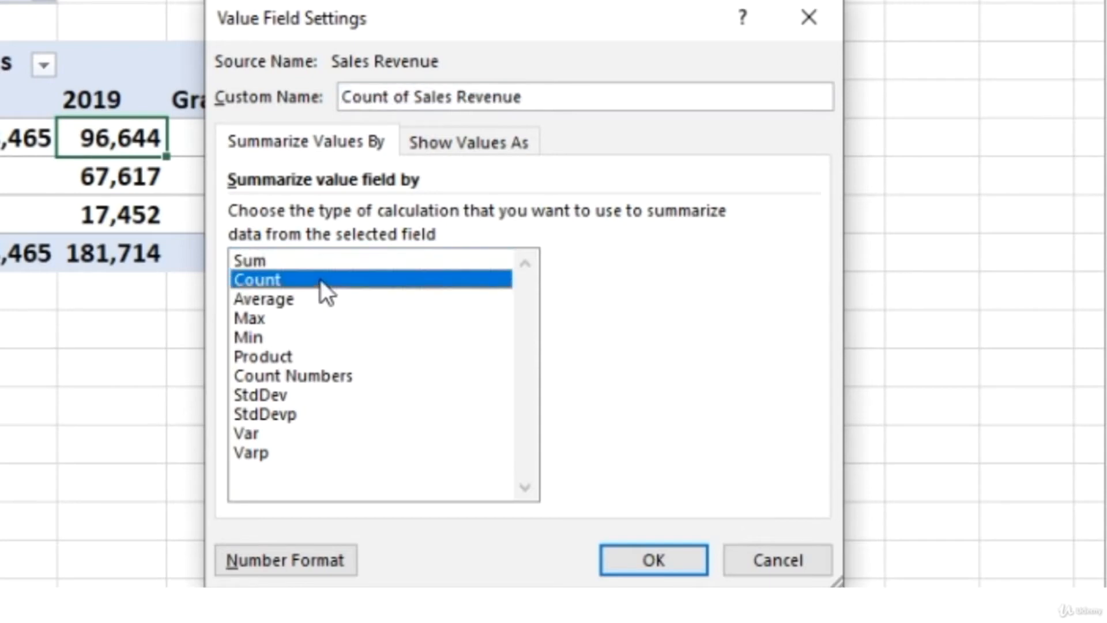
pyautogui.click(330, 260)
pyautogui.click(329, 280)
# - Show the Sales Revenue values as % of Grand Total and apply the field settings to the pivot table
pyautogui.click(483, 144)
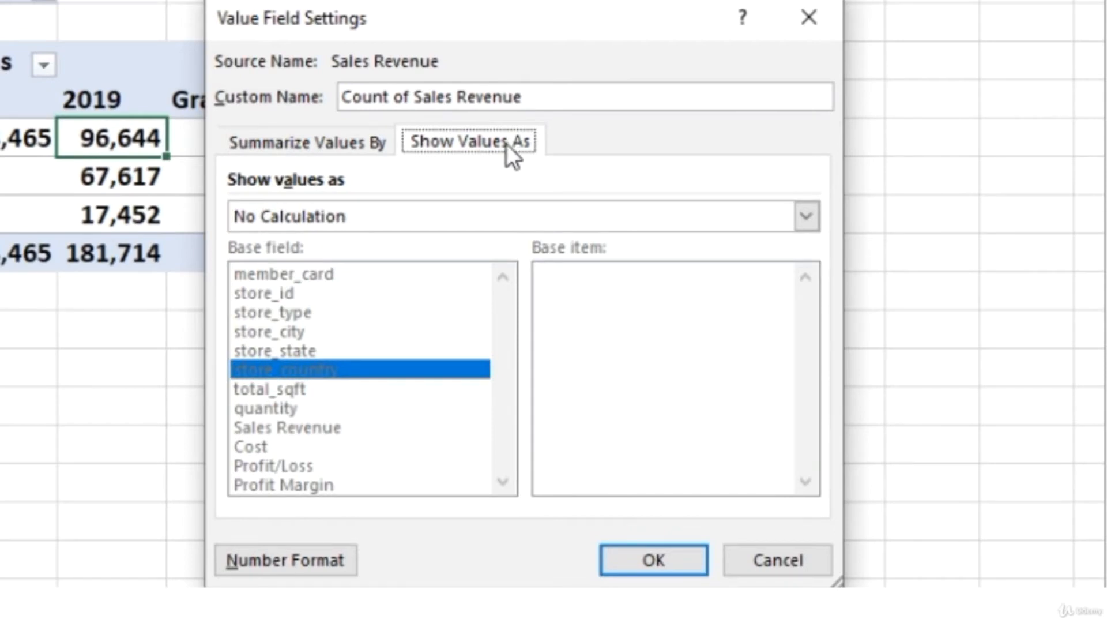
pyautogui.click(806, 219)
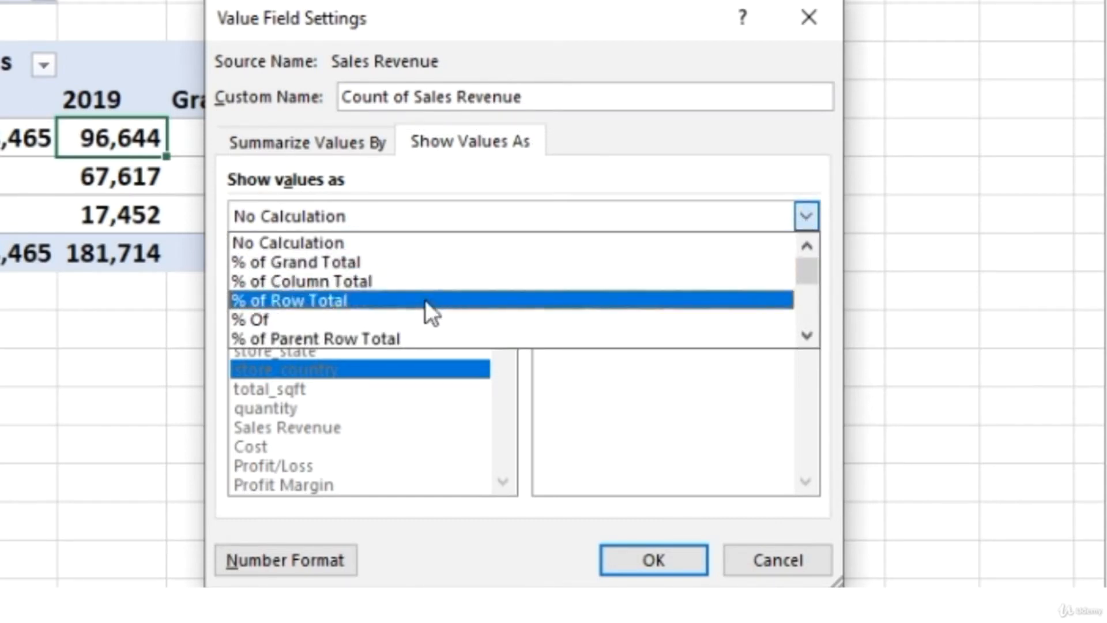
pyautogui.click(362, 262)
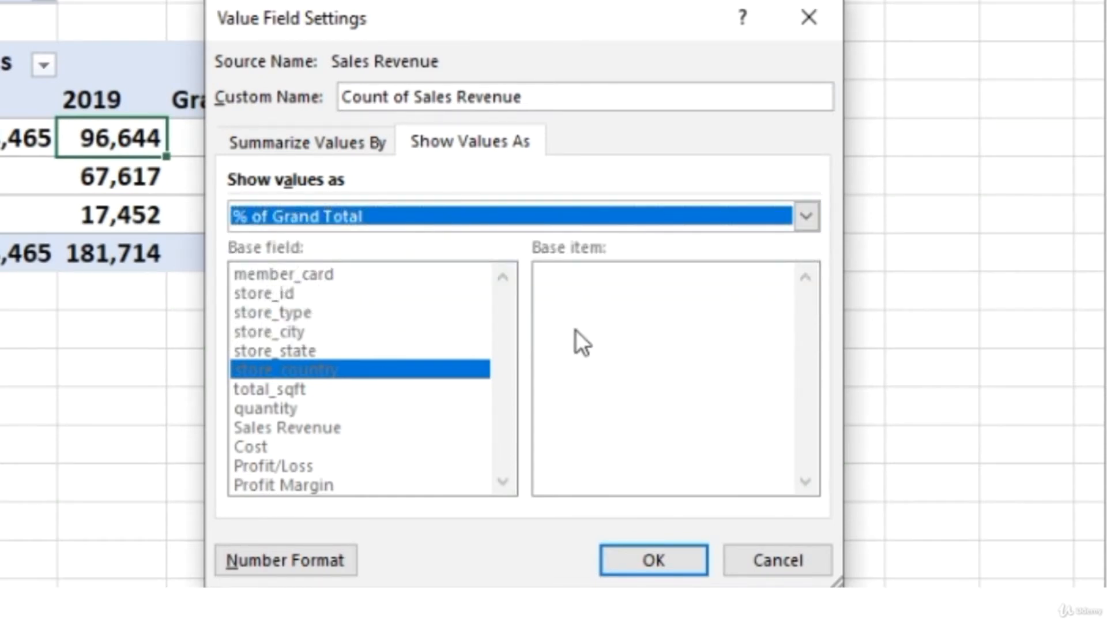
pyautogui.moveTo(493, 25); pyautogui.dragTo(590, 4)
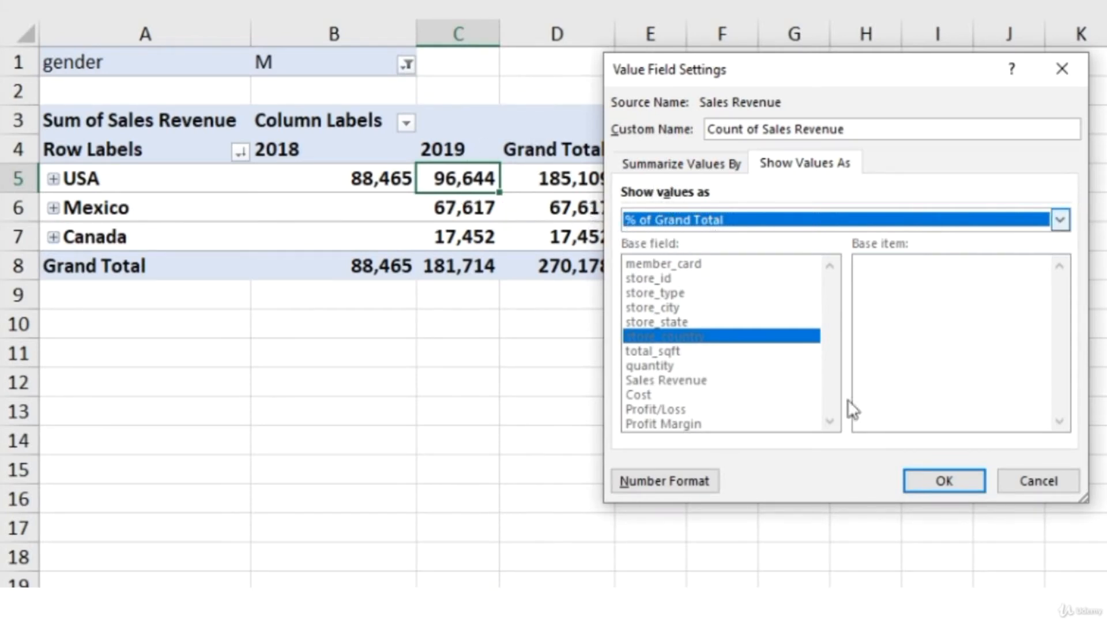
pyautogui.click(956, 484)
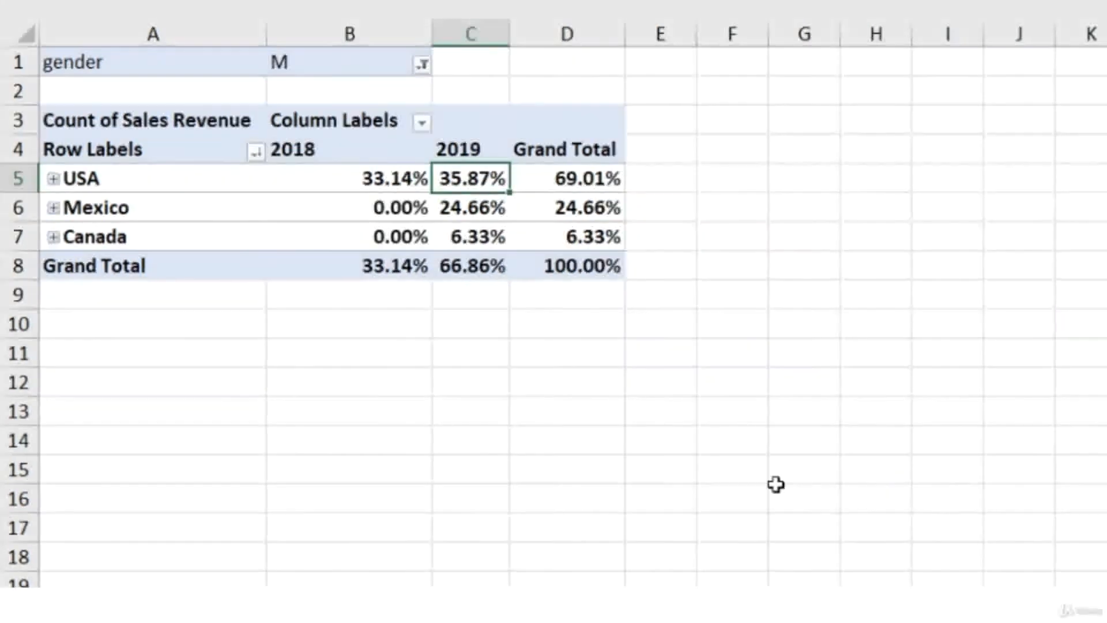
# - Examine the grand-total percentages for USA, Mexico and Canada in the 2018 and 2019 columns
pyautogui.click(494, 210)
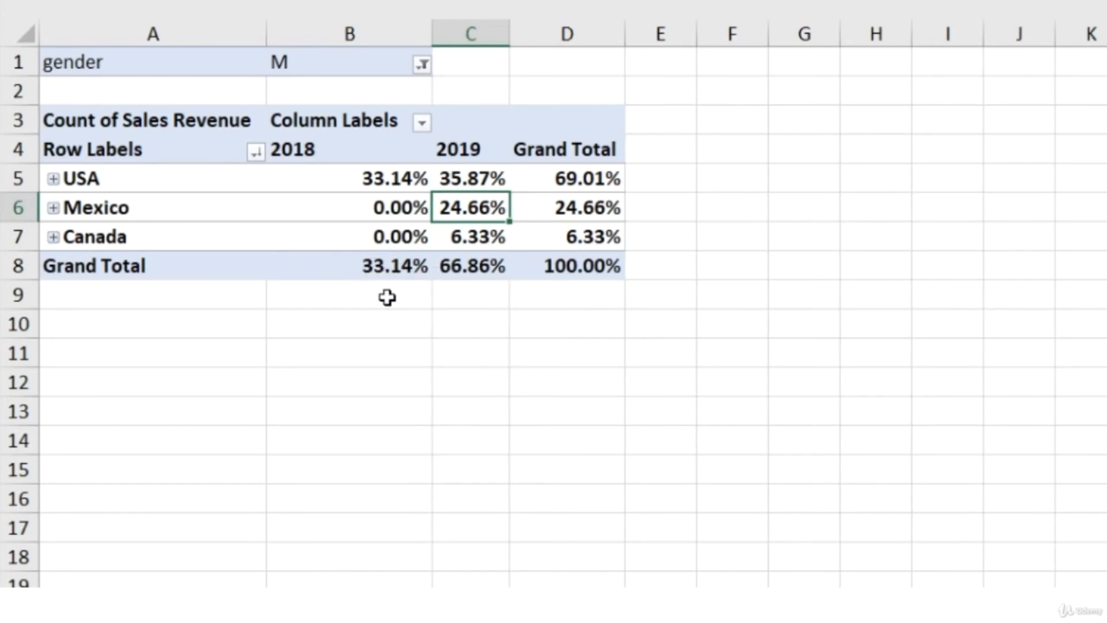
pyautogui.click(378, 180)
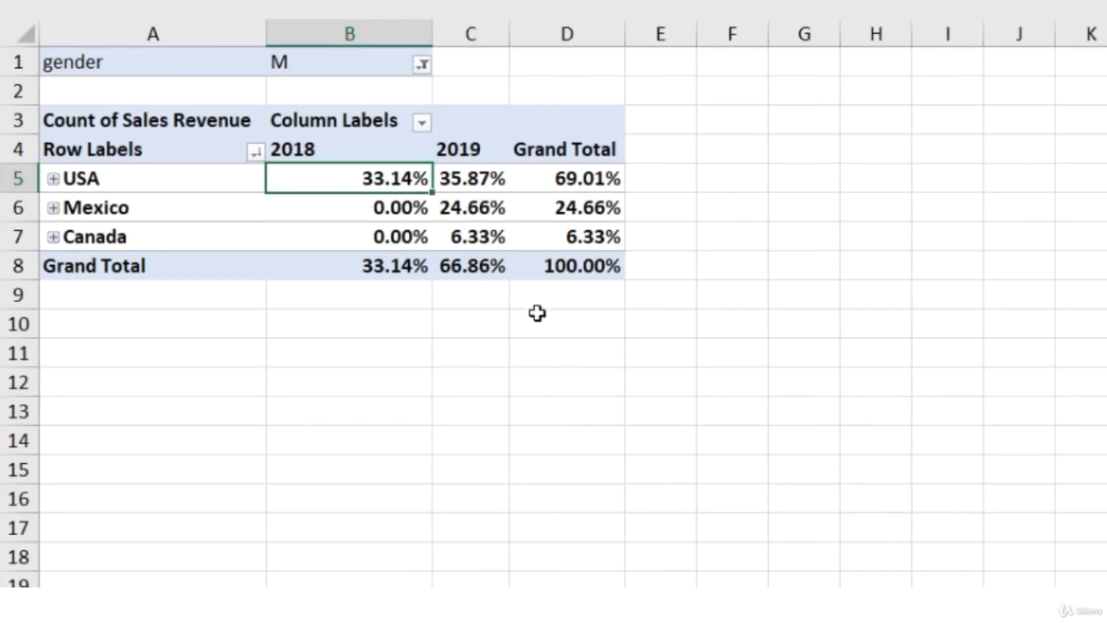
pyautogui.click(502, 265)
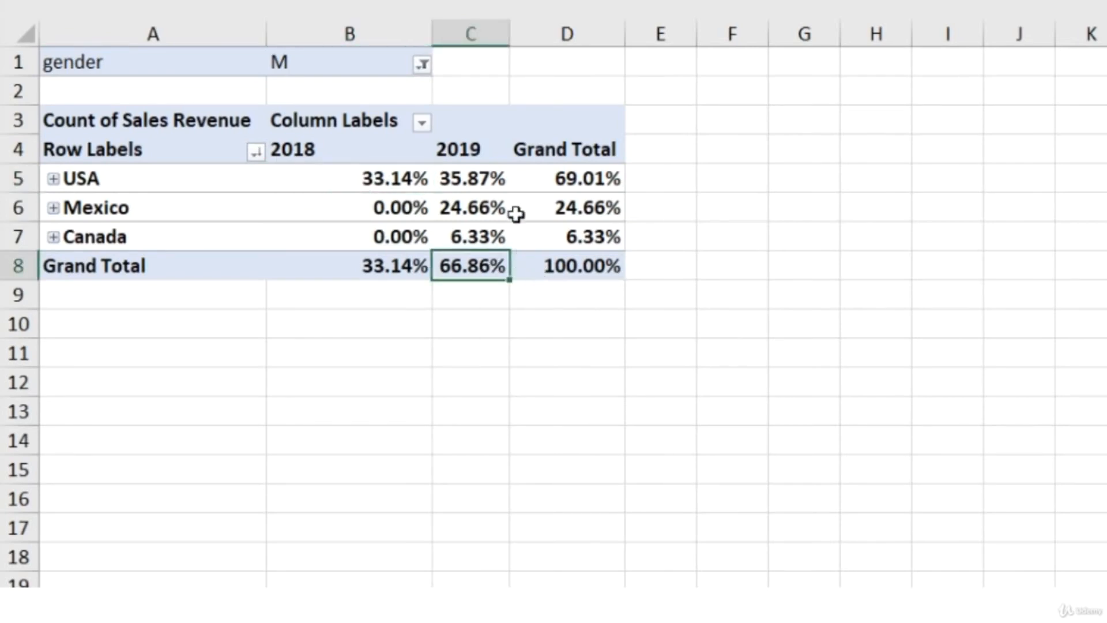
pyautogui.click(487, 180)
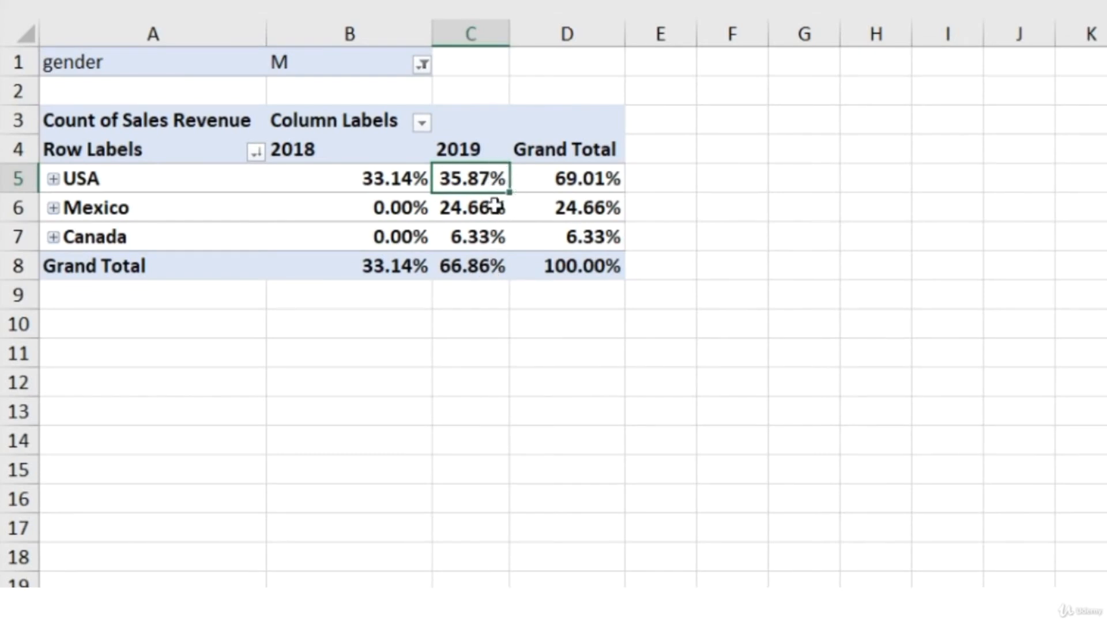
pyautogui.moveTo(536, 213)
pyautogui.click(472, 212)
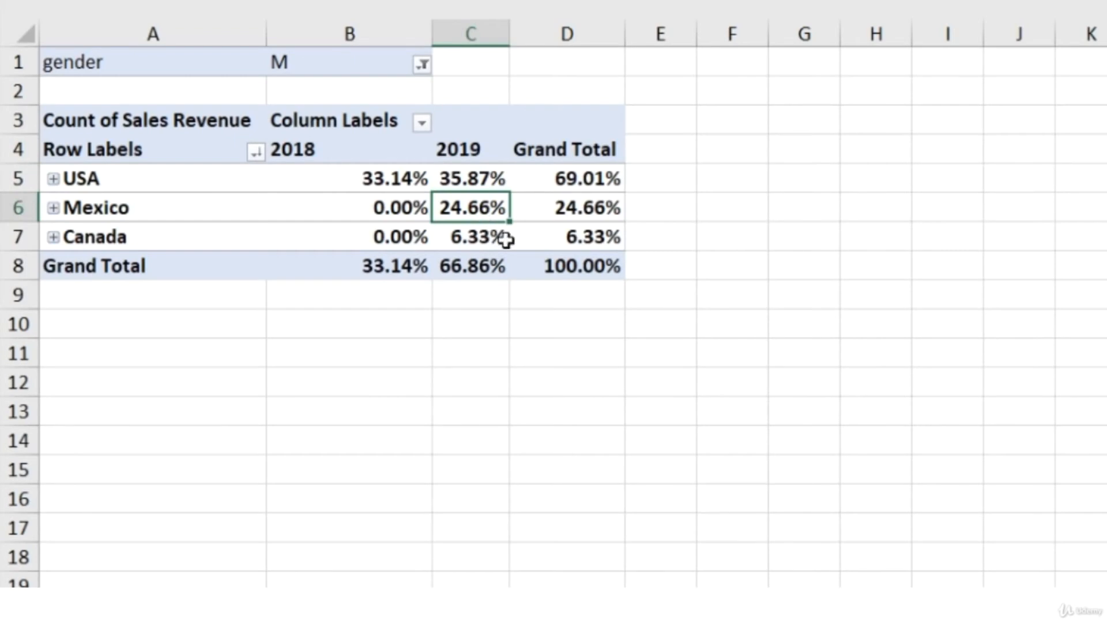
pyautogui.click(489, 238)
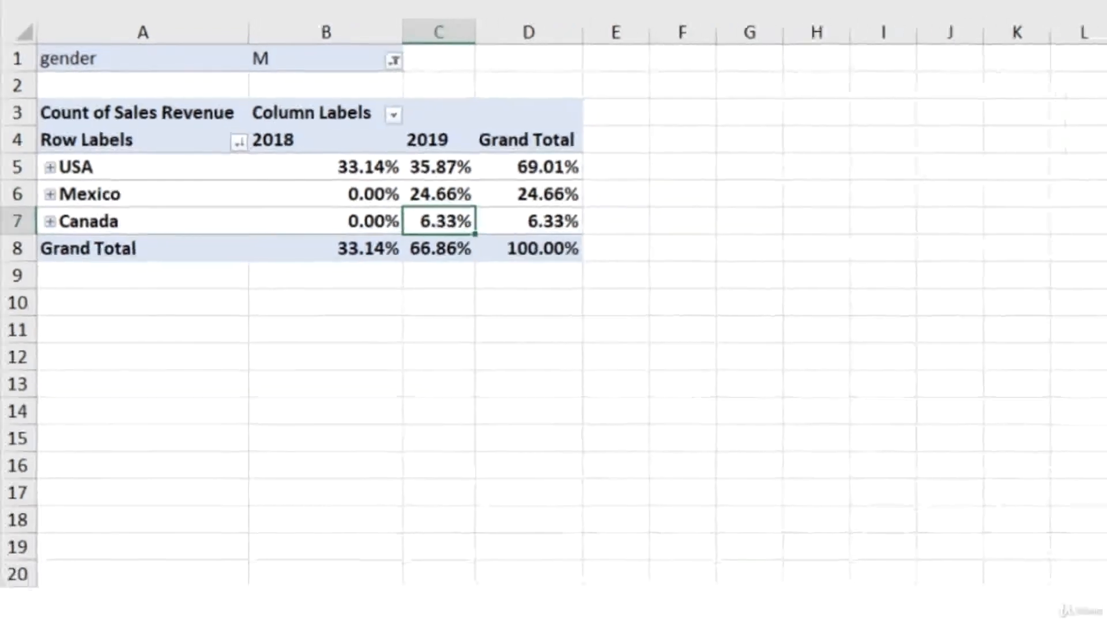
# - Reopen the Sales Revenue value field settings and review all the available calculations for showing values
pyautogui.click(1038, 477)
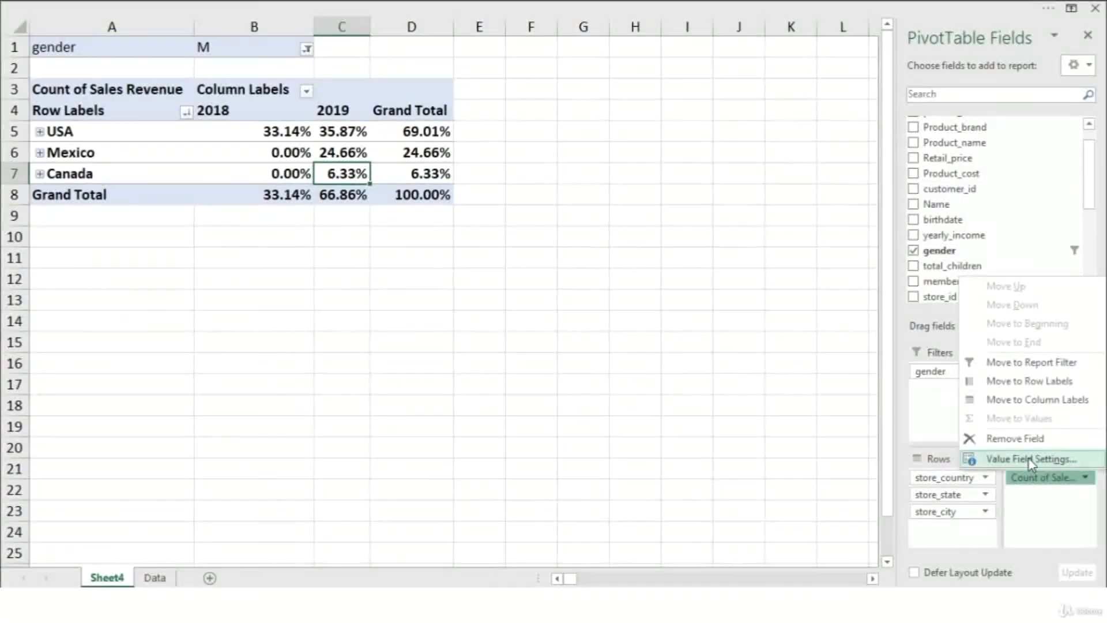
pyautogui.click(1029, 457)
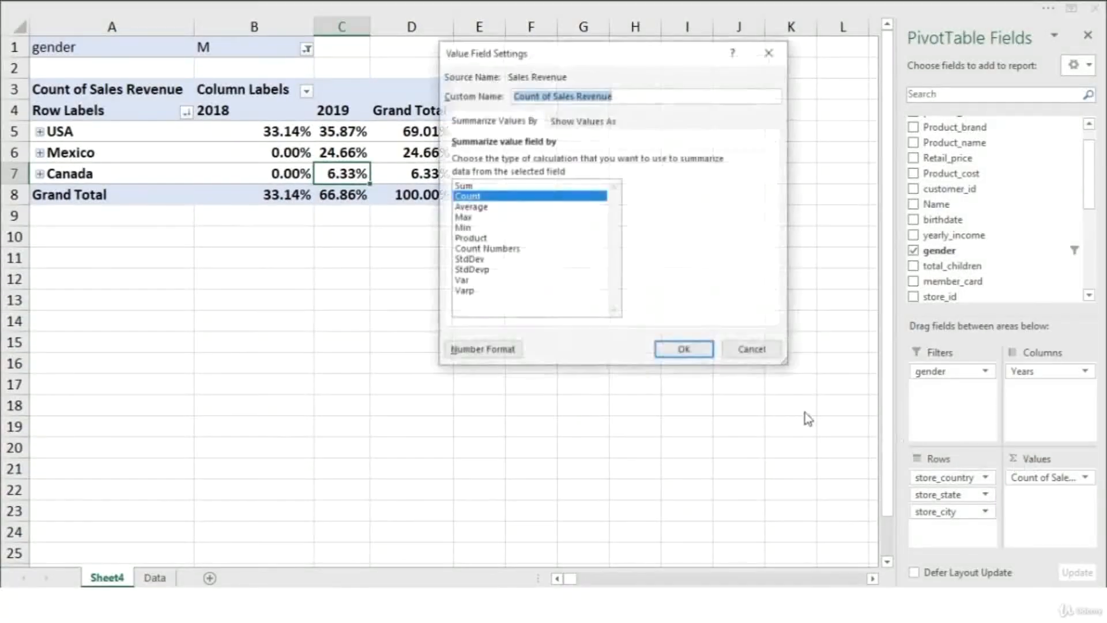
pyautogui.click(578, 122)
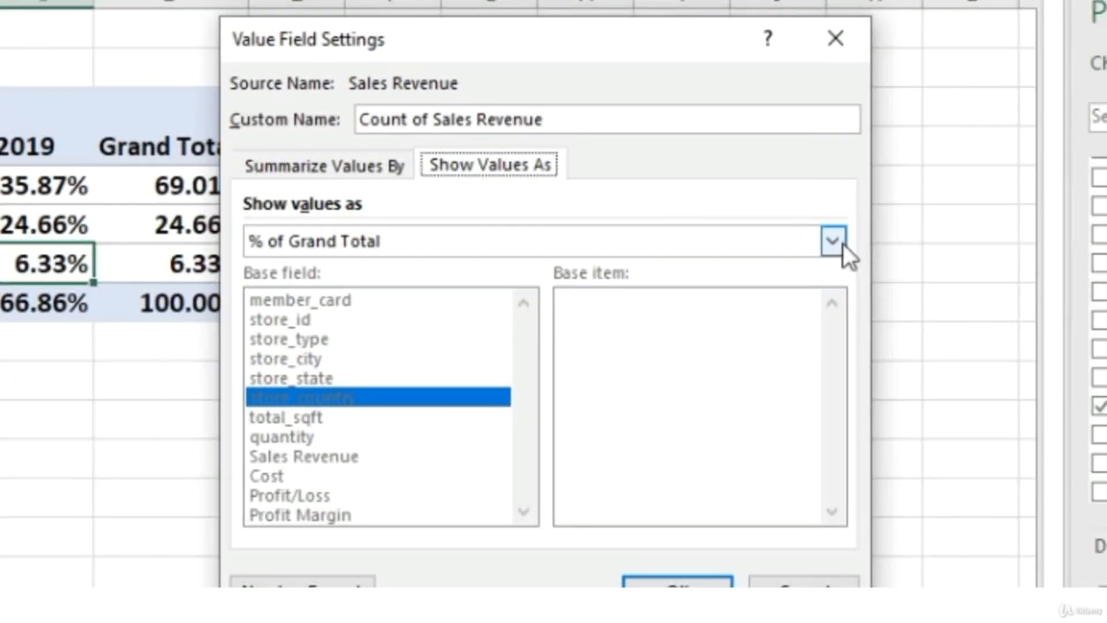
pyautogui.click(806, 208)
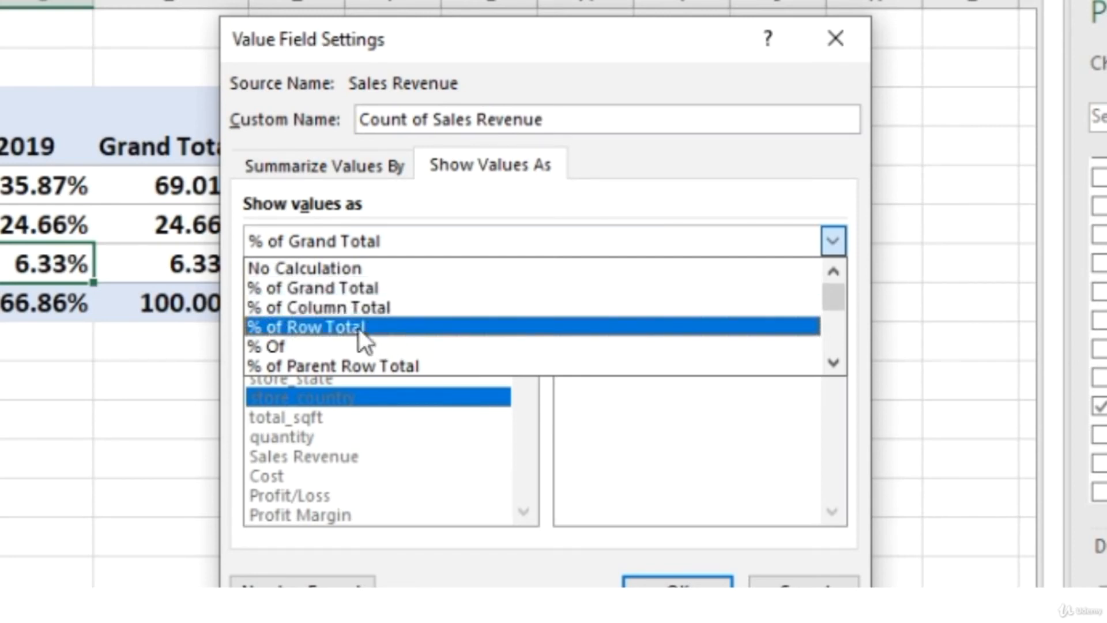
pyautogui.click(533, 58)
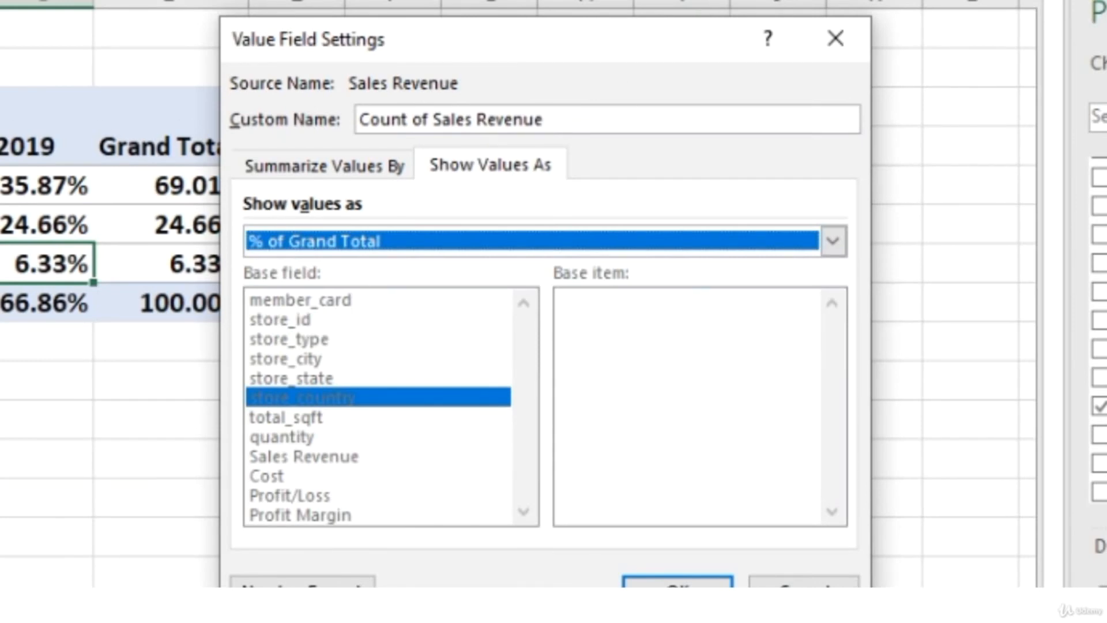
pyautogui.click(838, 247)
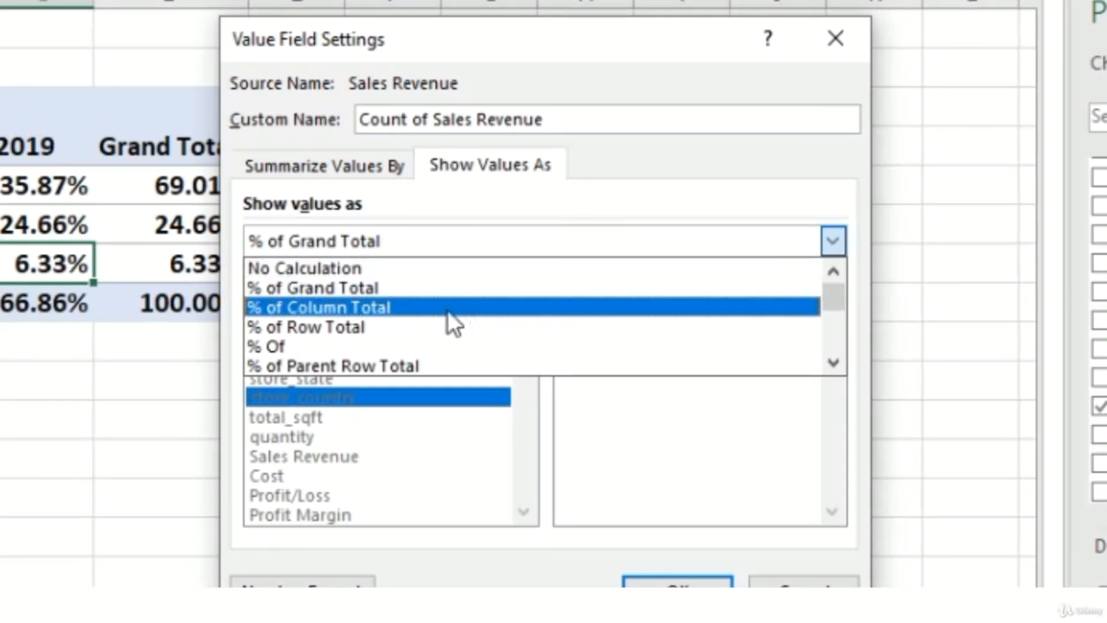
pyautogui.scroll(-2, 415, 318)
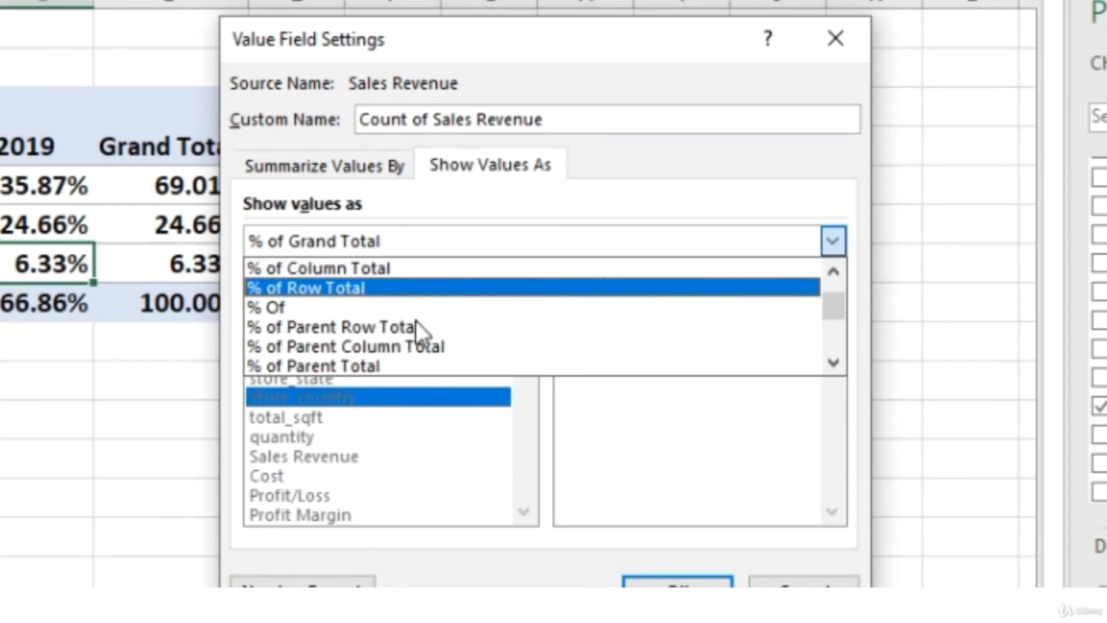
pyautogui.scroll(-3, 431, 319)
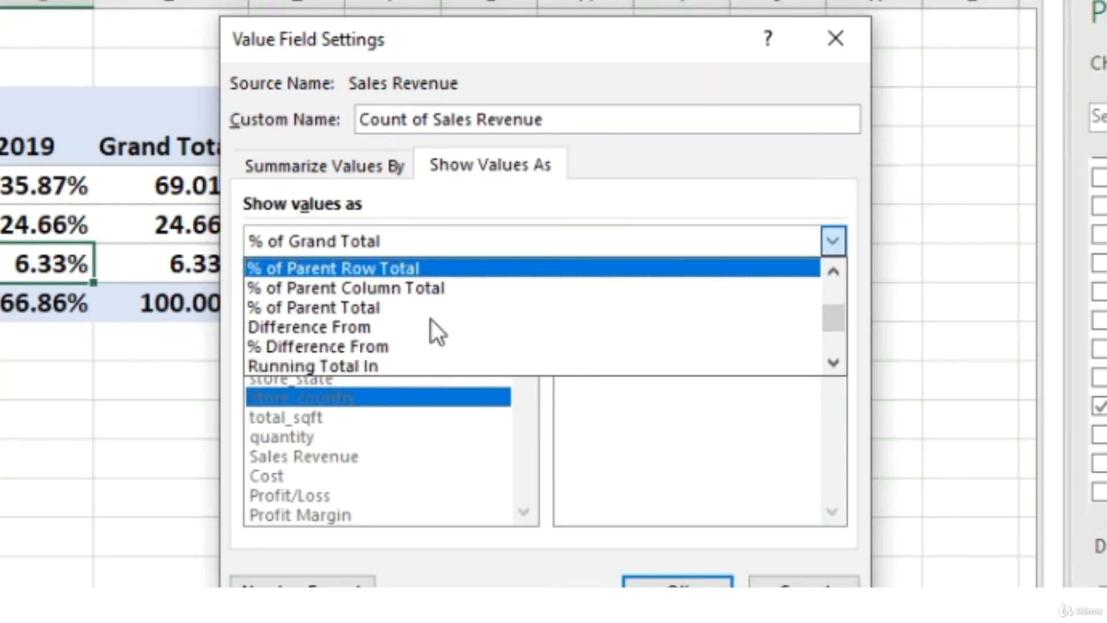
pyautogui.scroll(-1, 335, 333)
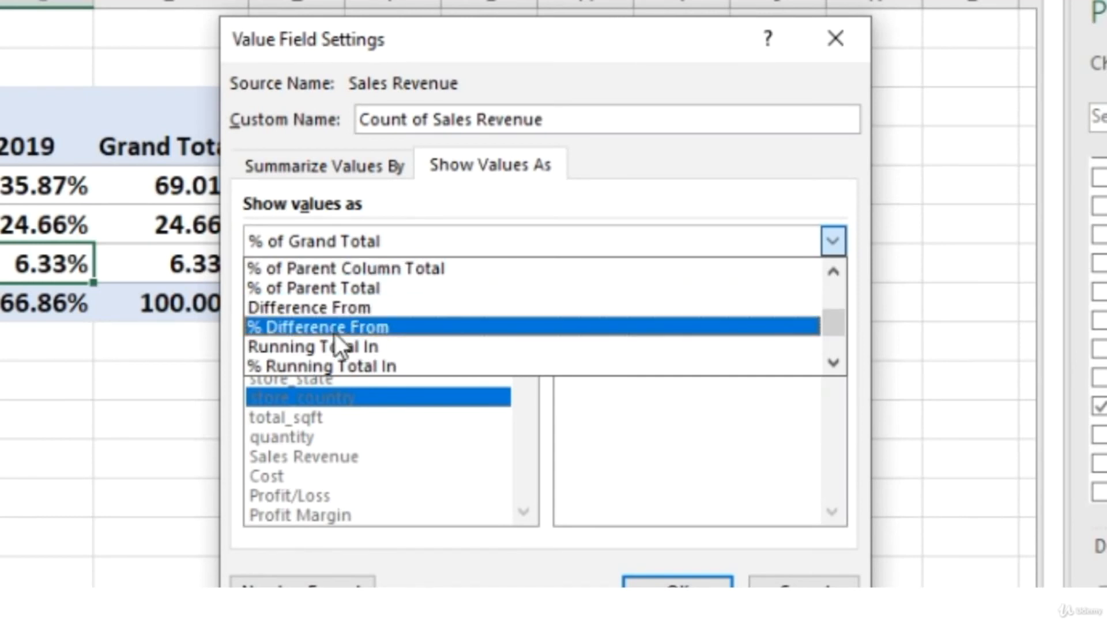
pyautogui.scroll(-1, 424, 334)
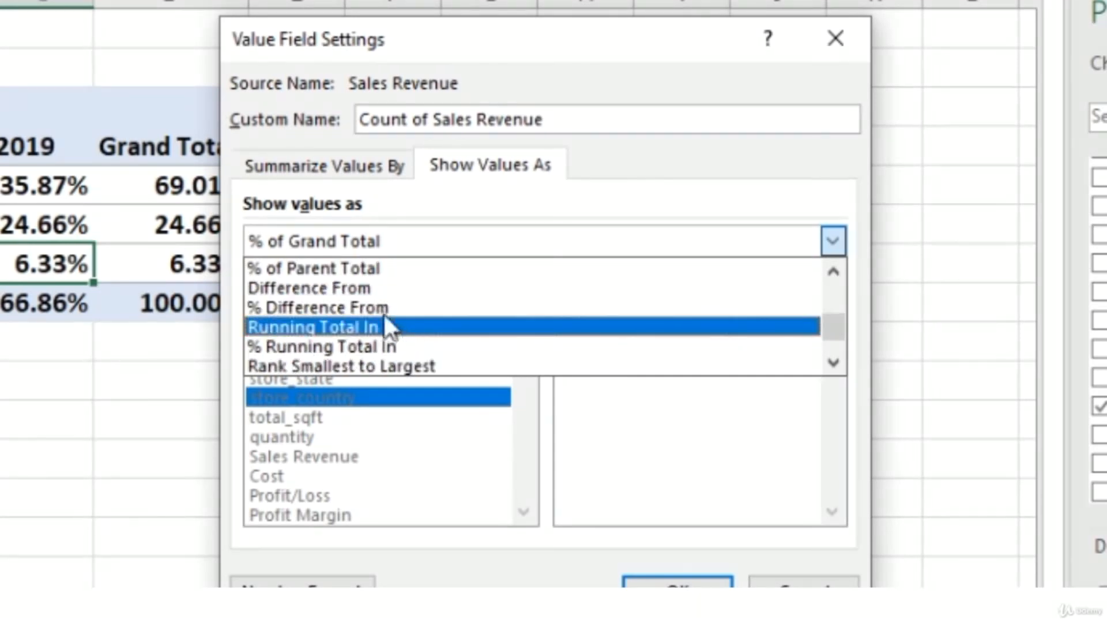
pyautogui.scroll(-1, 367, 336)
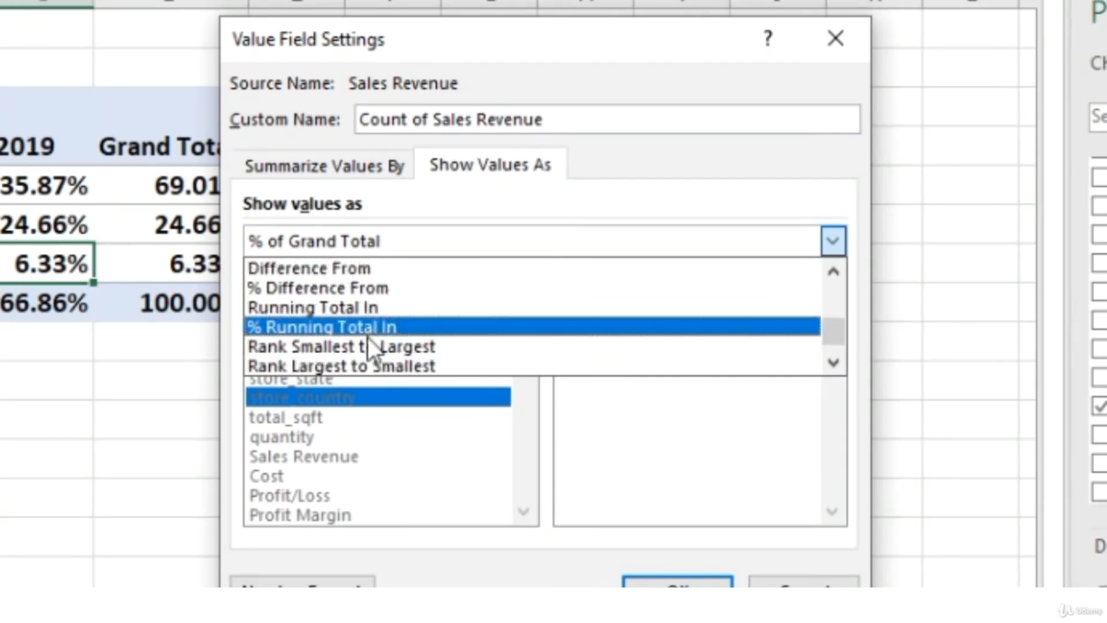
pyautogui.scroll(-1, 382, 314)
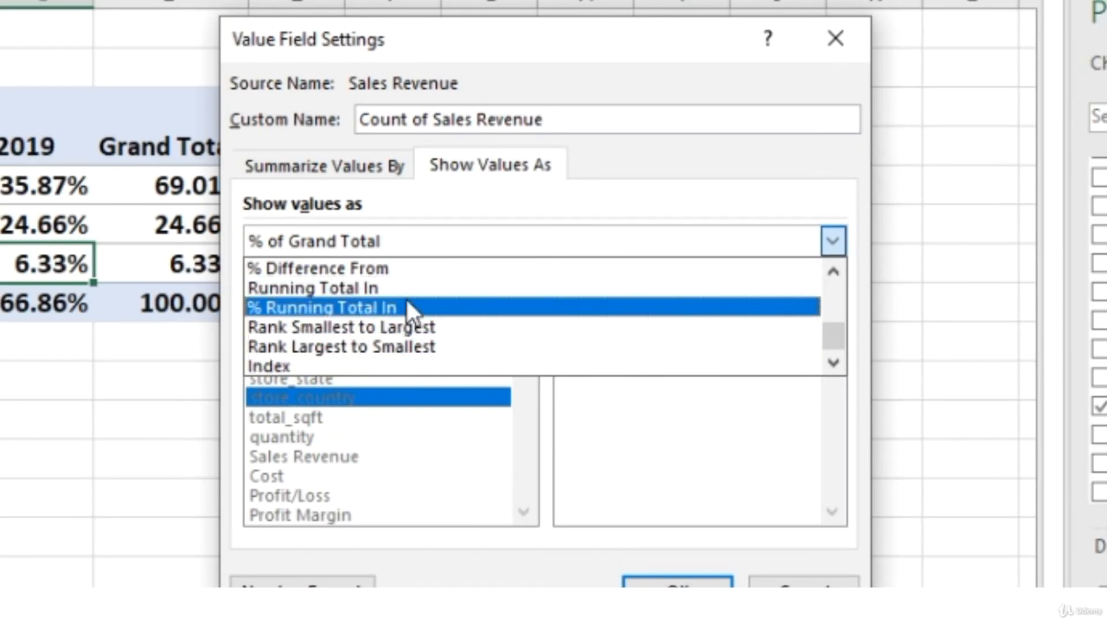
pyautogui.scroll(2, 395, 346)
pyautogui.scroll(2, 425, 314)
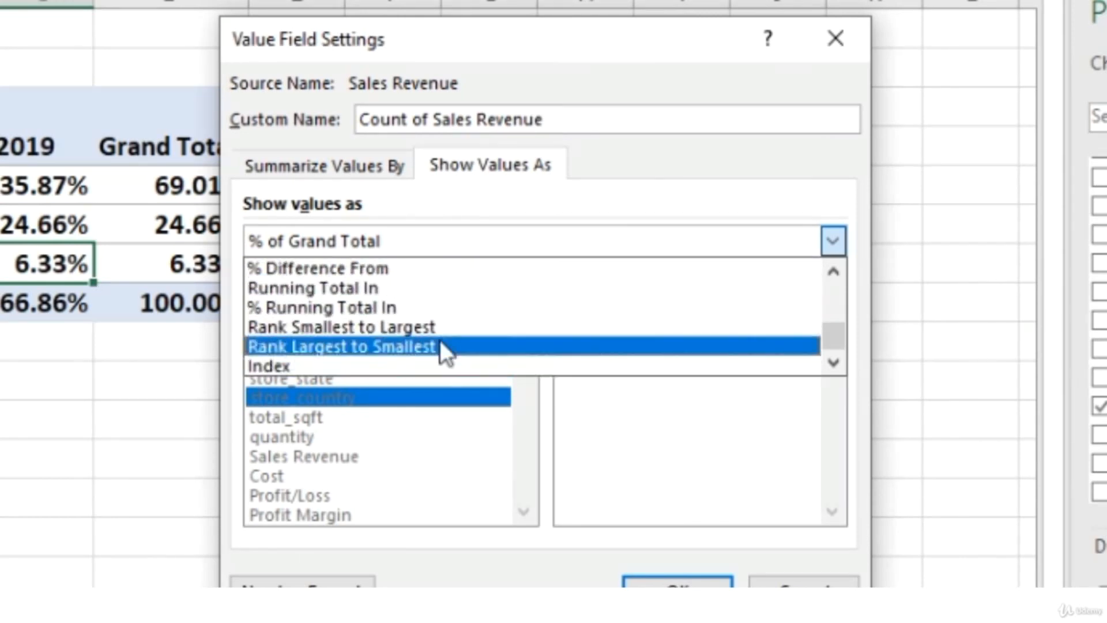
pyautogui.scroll(3, 441, 323)
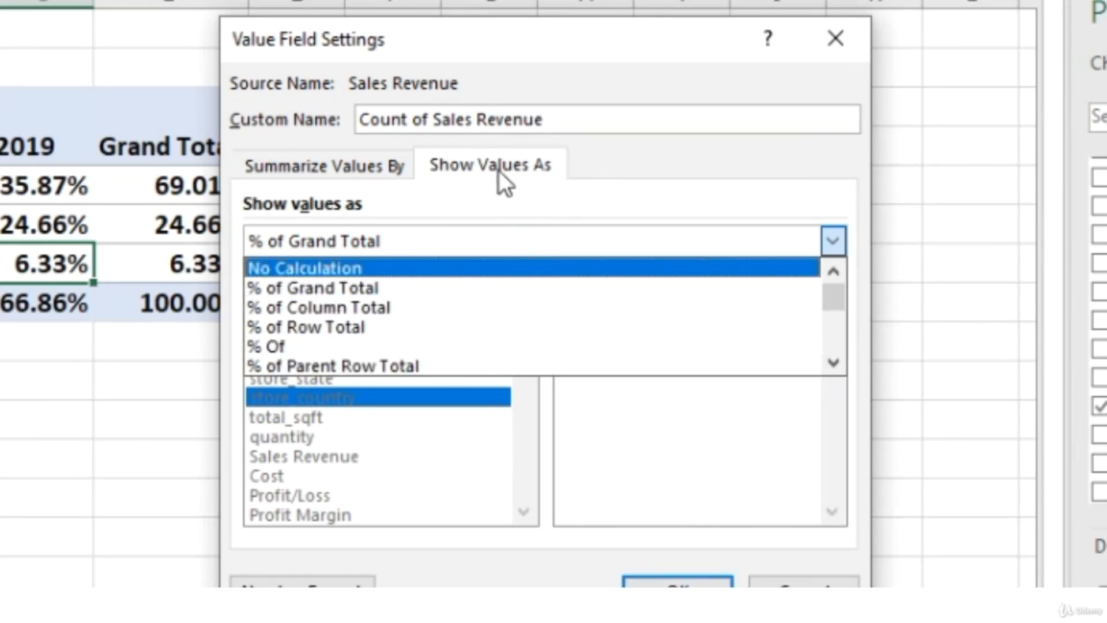
# - Summarize the Sales Revenue field by Sum, show its values with No Calculation, and apply the settings
pyautogui.click(294, 165)
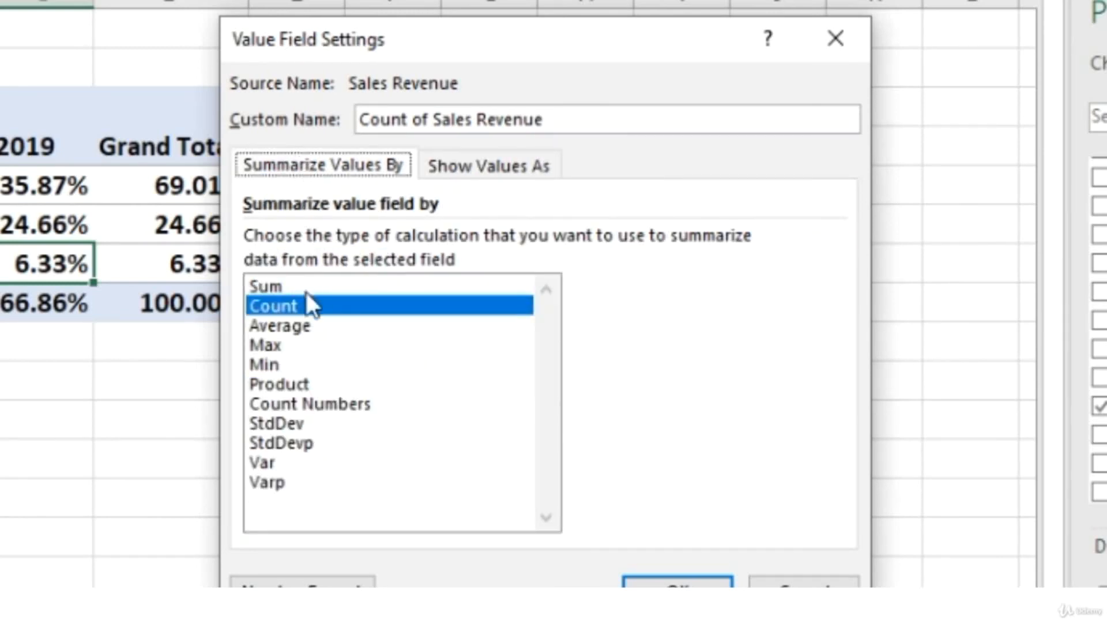
pyautogui.click(283, 288)
pyautogui.click(486, 168)
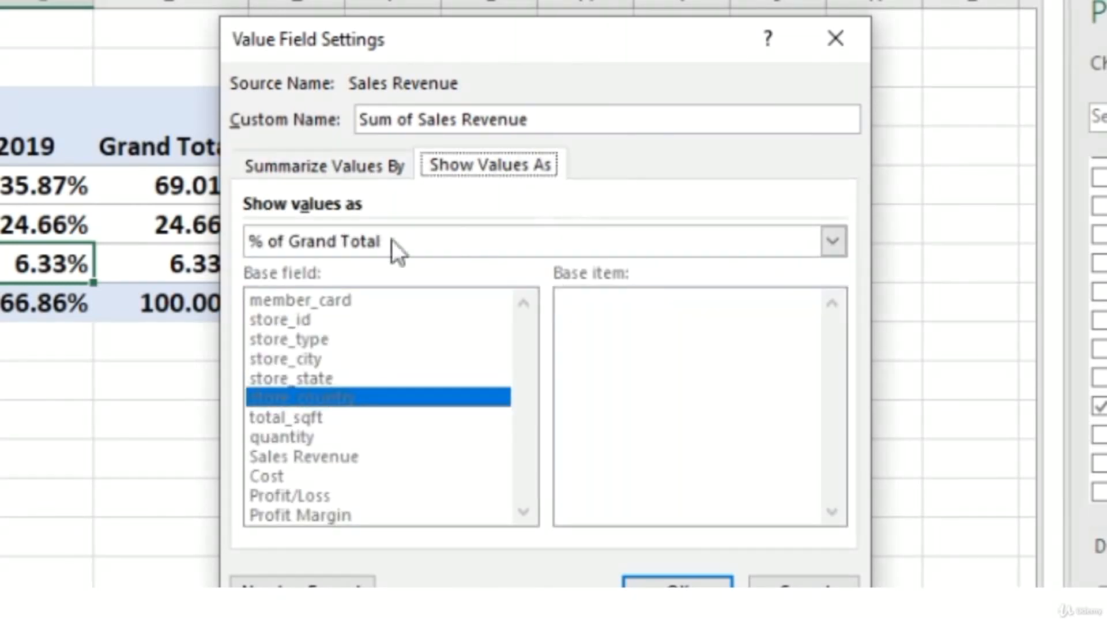
pyautogui.click(832, 242)
pyautogui.click(402, 267)
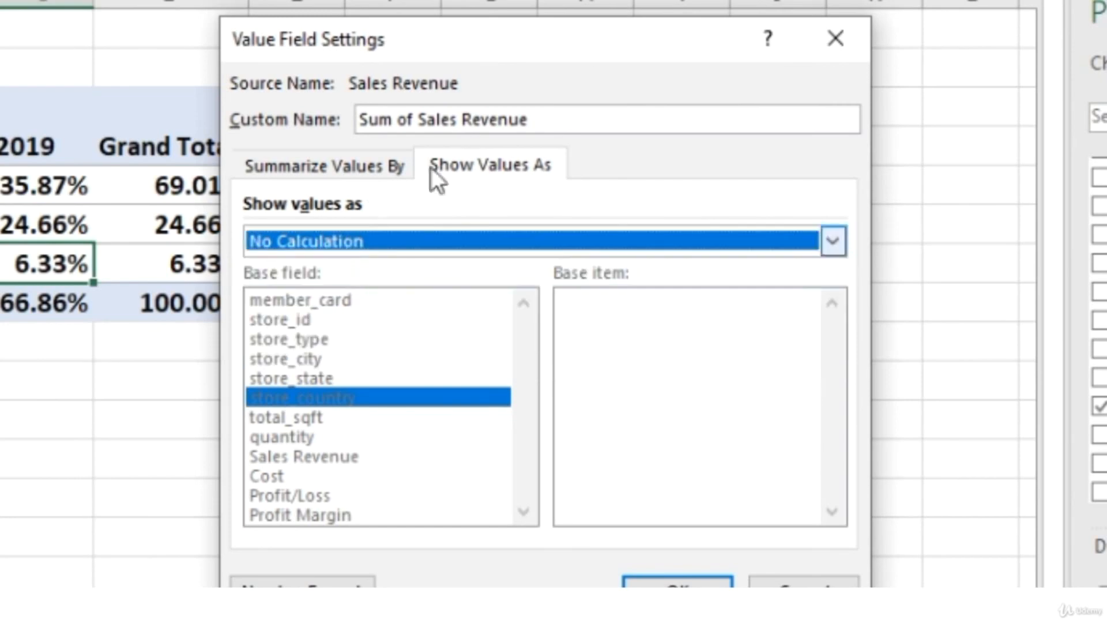
pyautogui.click(678, 582)
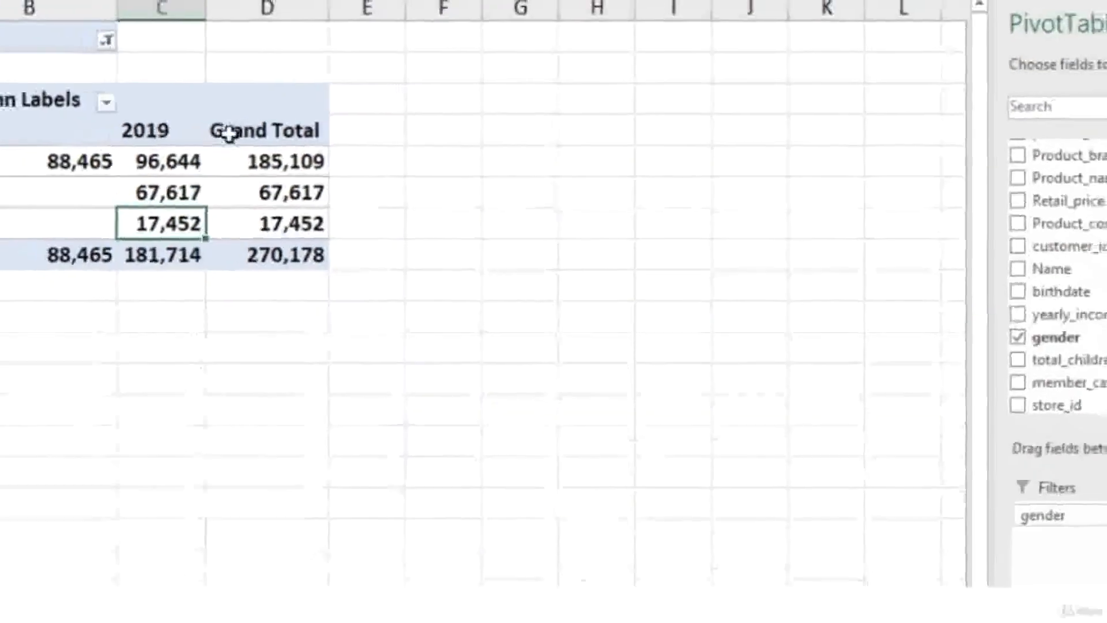